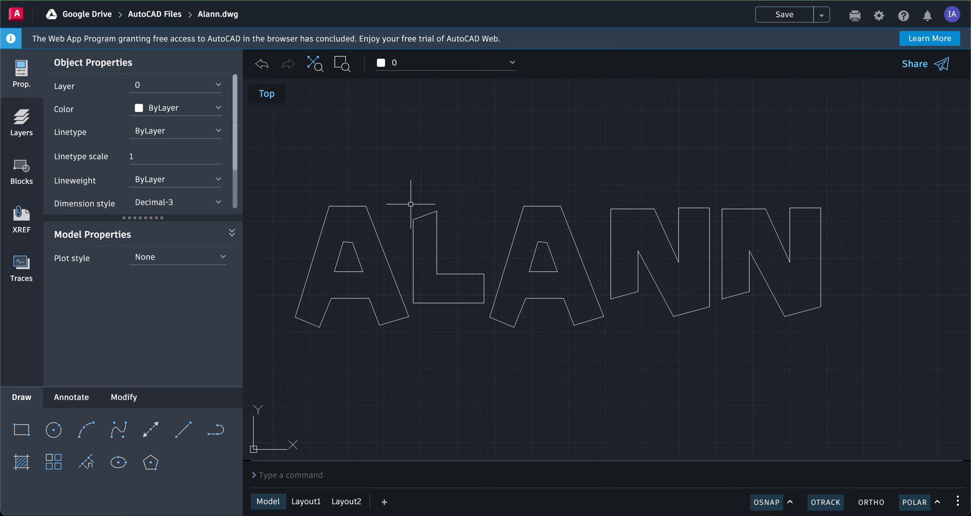
- Move the L outline up and to the left so it overlaps the right leg of the first A
click(123, 396)
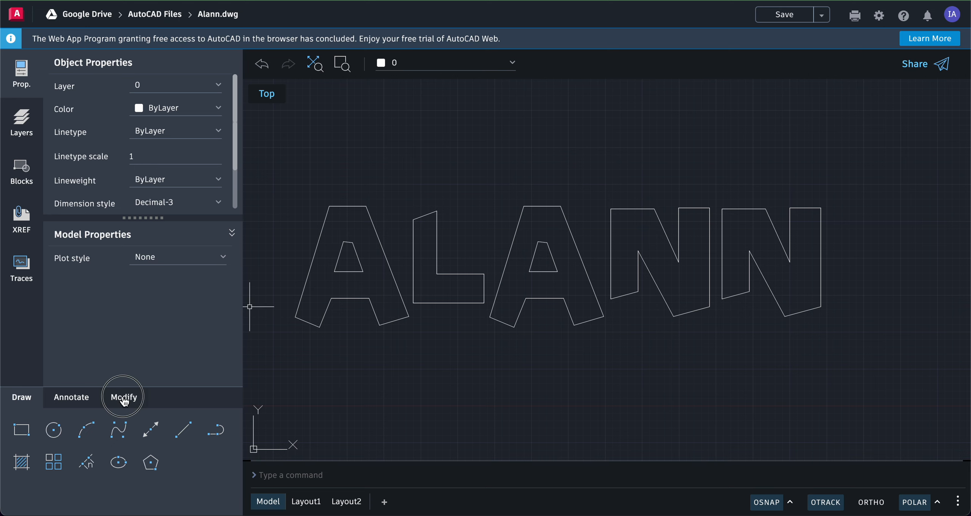
click(24, 432)
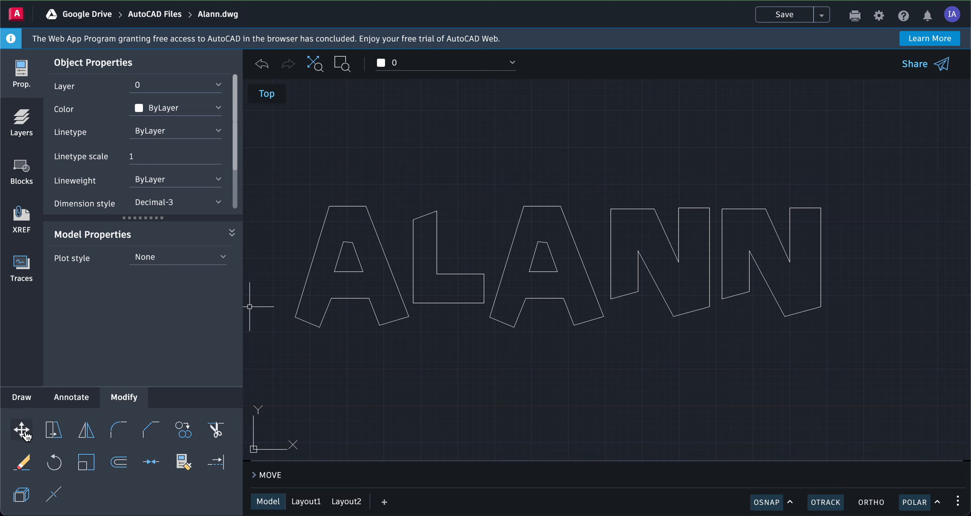
click(23, 433)
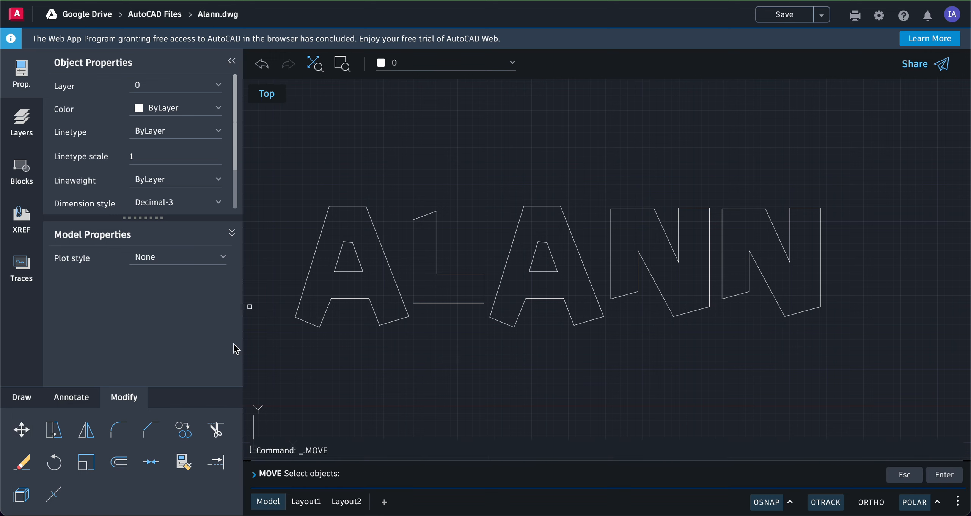
click(407, 201)
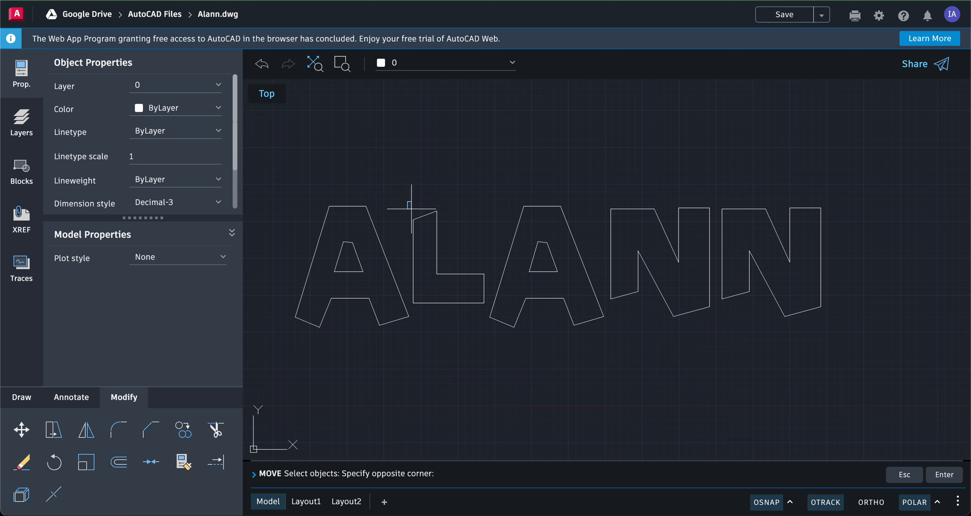
click(489, 305)
key(Return)
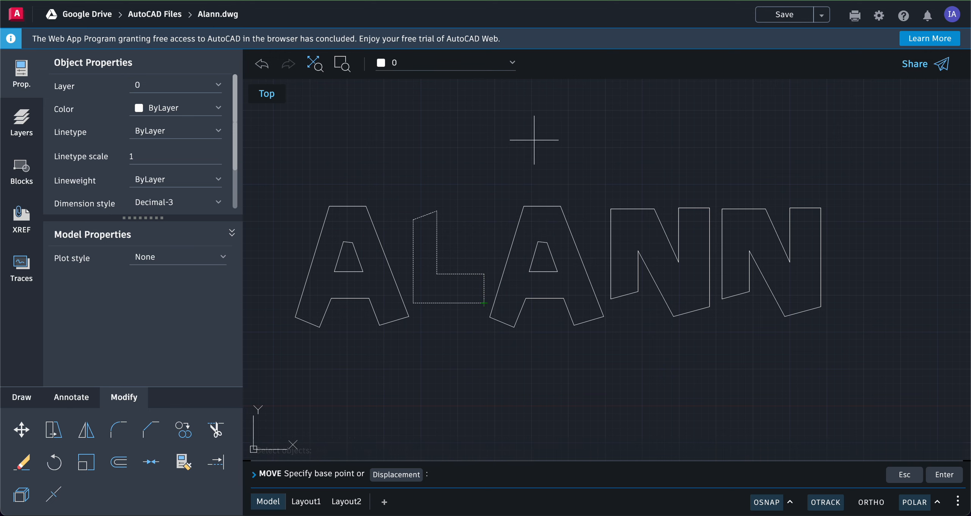
click(557, 151)
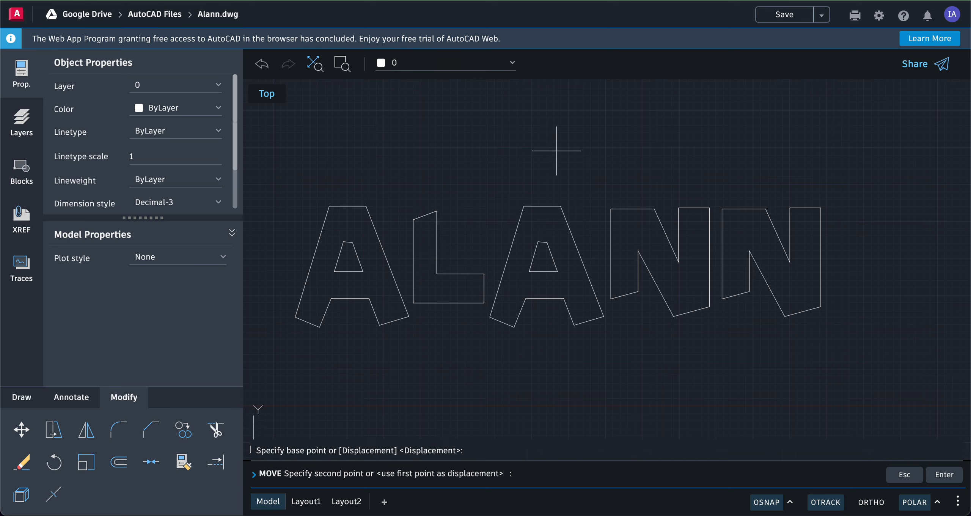
click(533, 127)
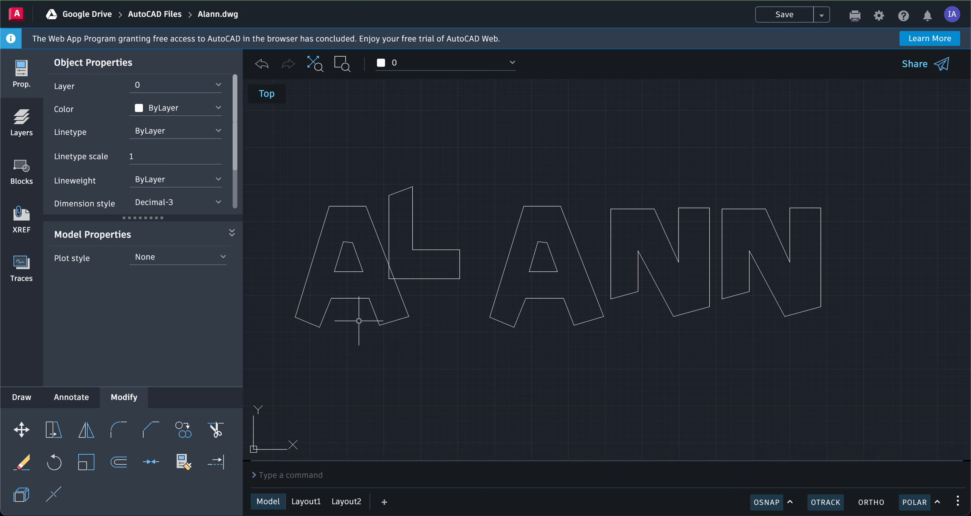
- Move the second A, including its inner cutout, up and to the left so it overlaps the foot of the L
click(22, 430)
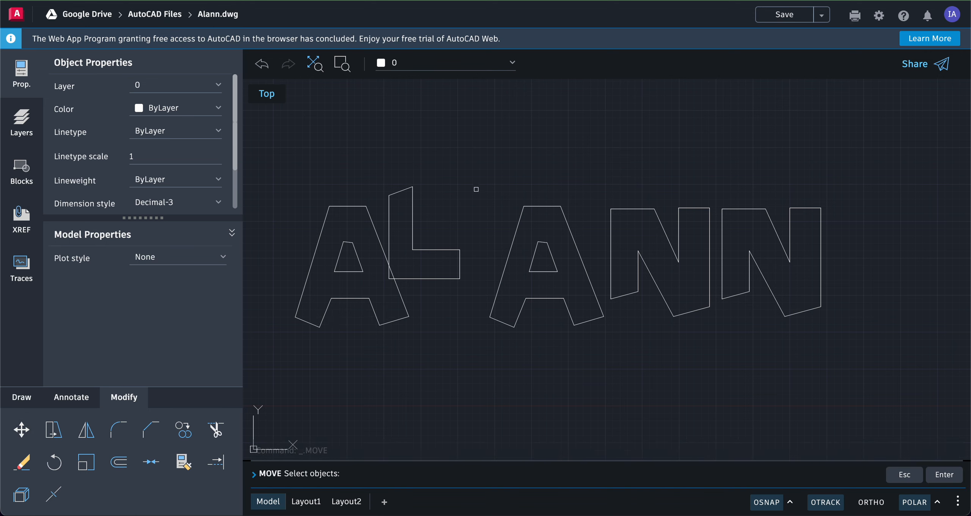
click(481, 185)
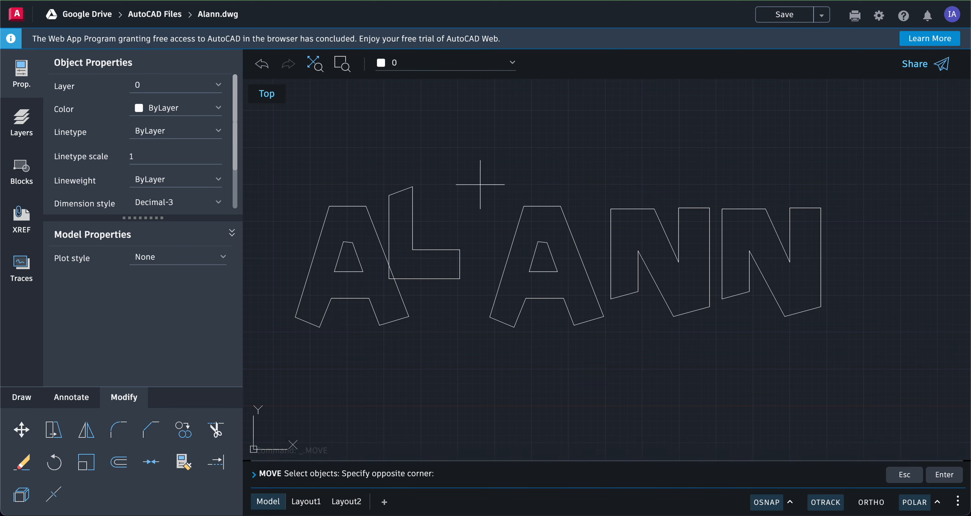
click(605, 335)
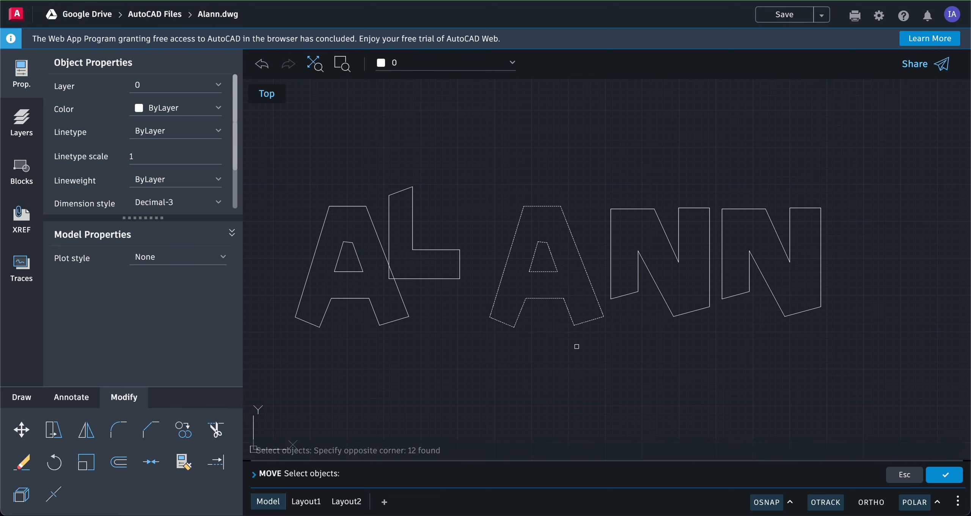
key(Return)
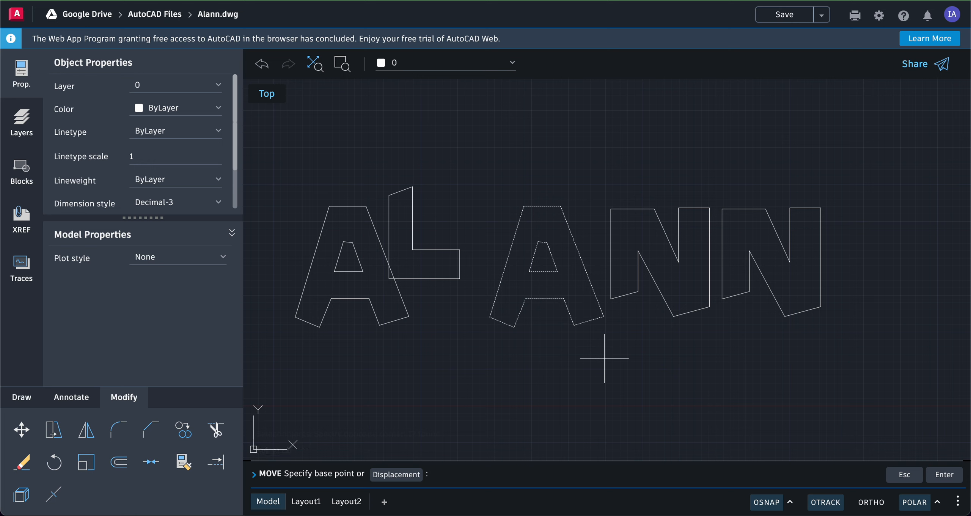
click(612, 368)
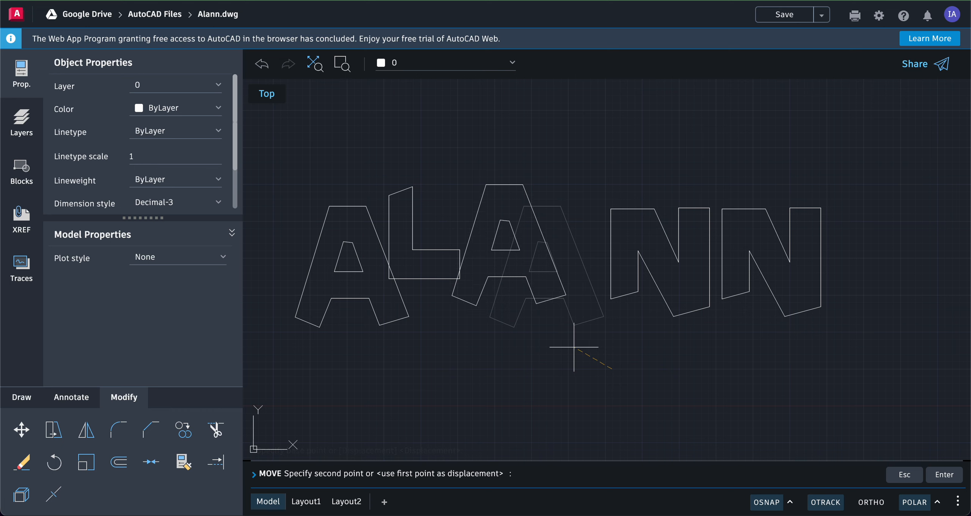
key(Escape)
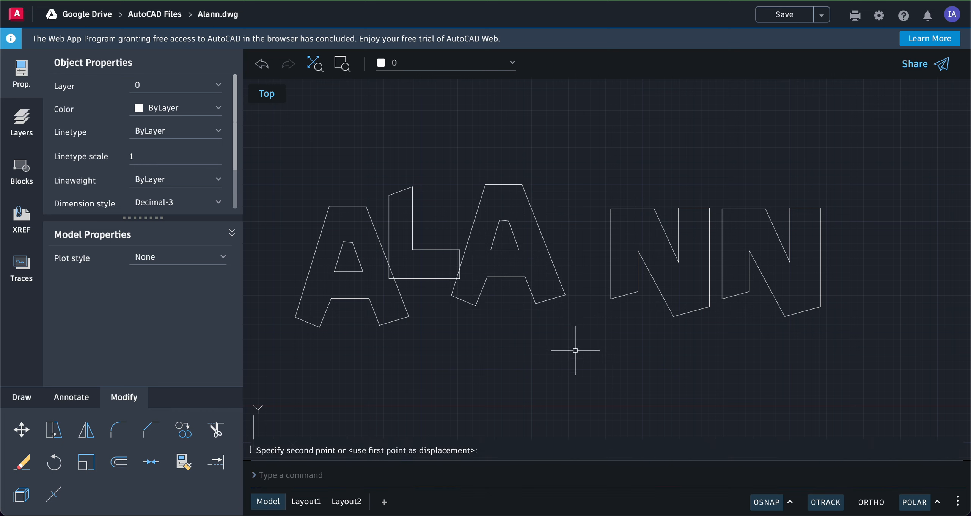
- Move the first N up and to the left so its lower corner overlaps the right leg of the second A
middle_drag(612, 203, 444, 203)
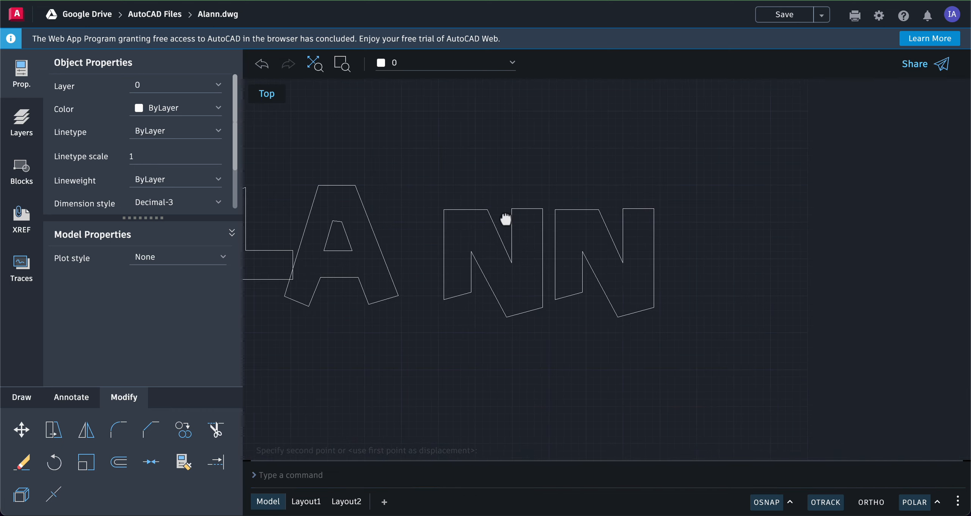
scroll(373, 388, left, 4)
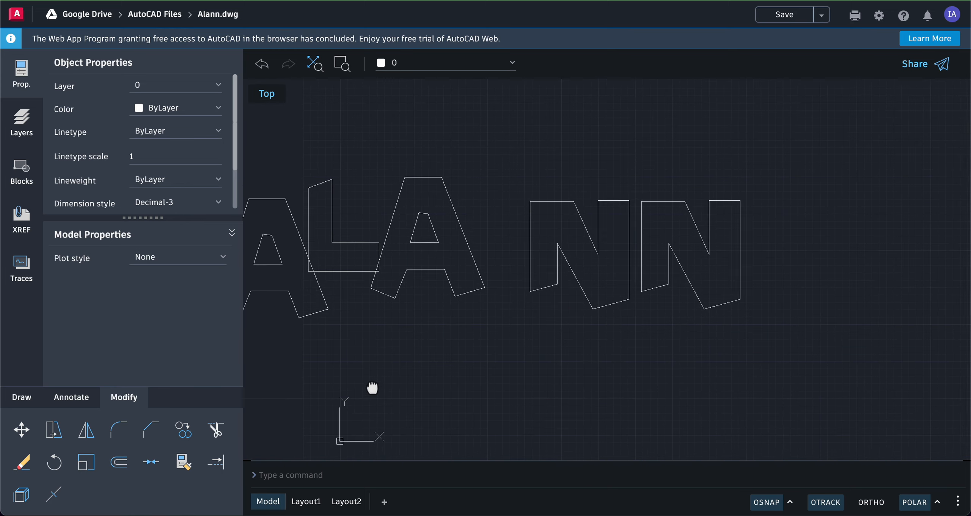
click(21, 430)
click(586, 179)
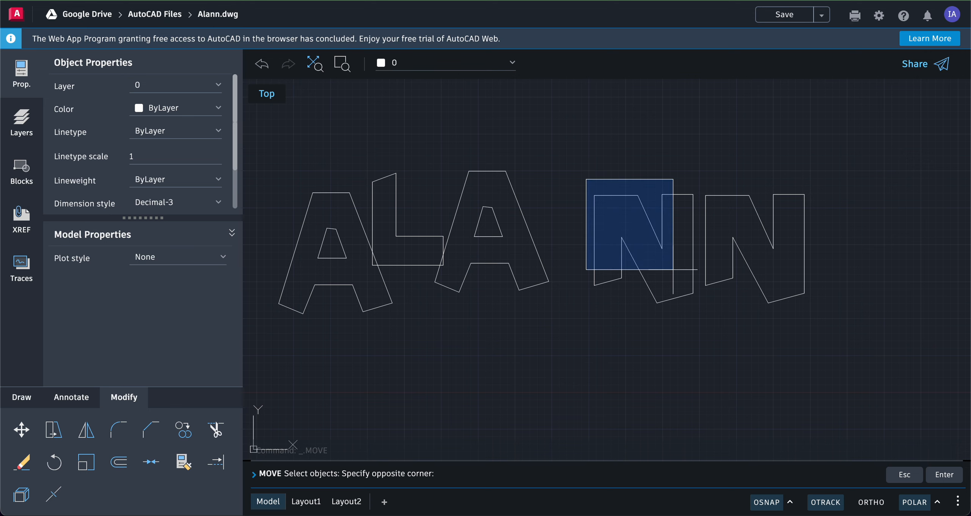
click(698, 316)
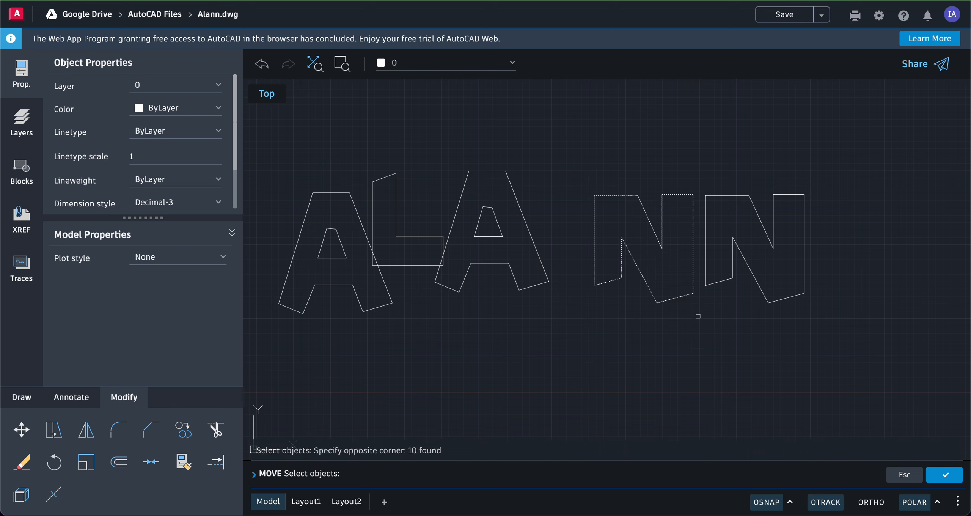
key(Return)
click(688, 332)
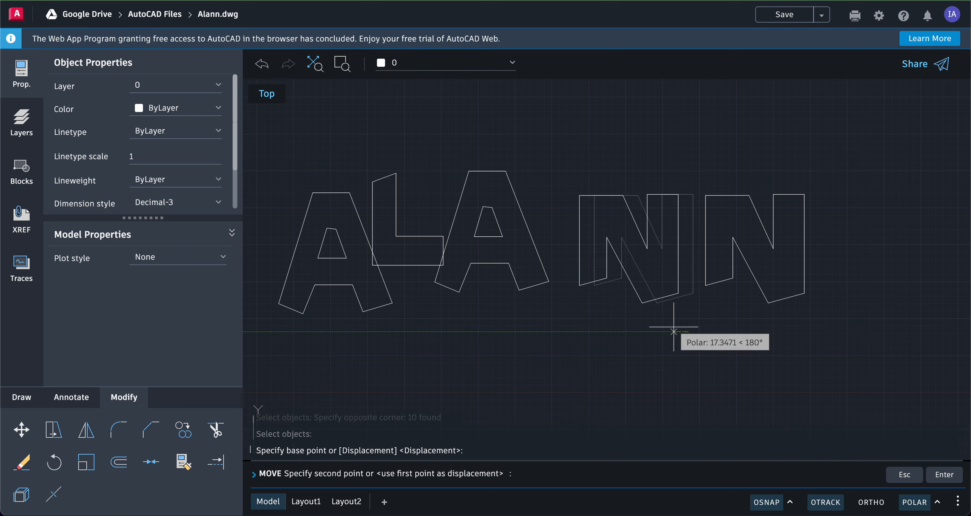
click(630, 321)
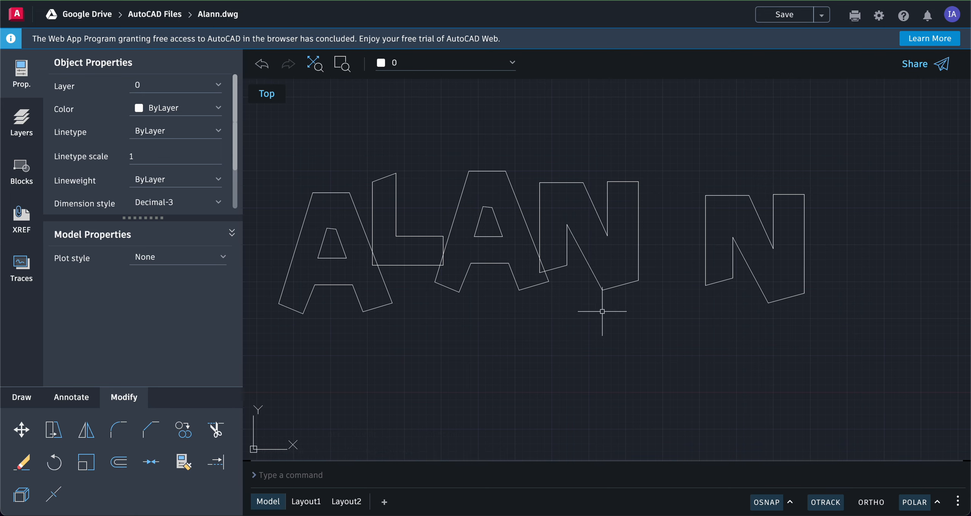
- Move the last N about 38 units horizontally to the left, towards the first N
click(21, 429)
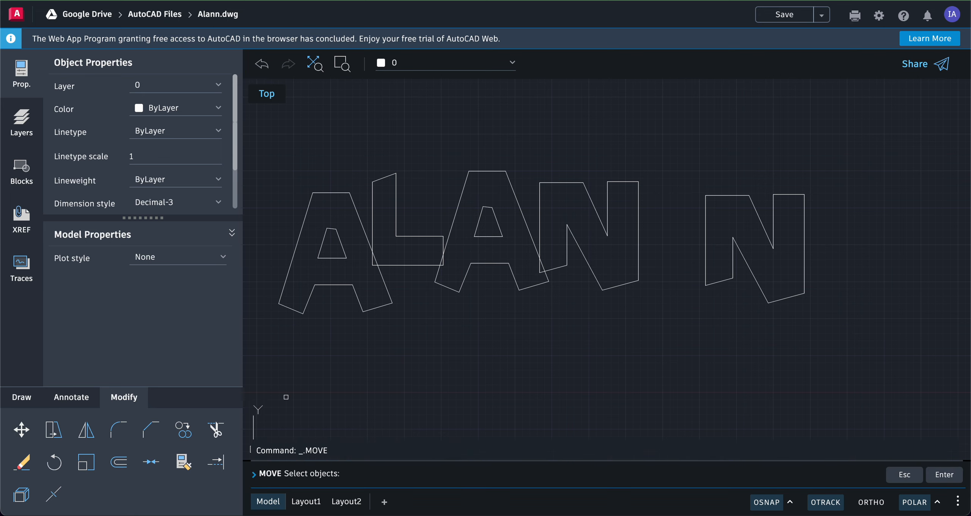
click(699, 172)
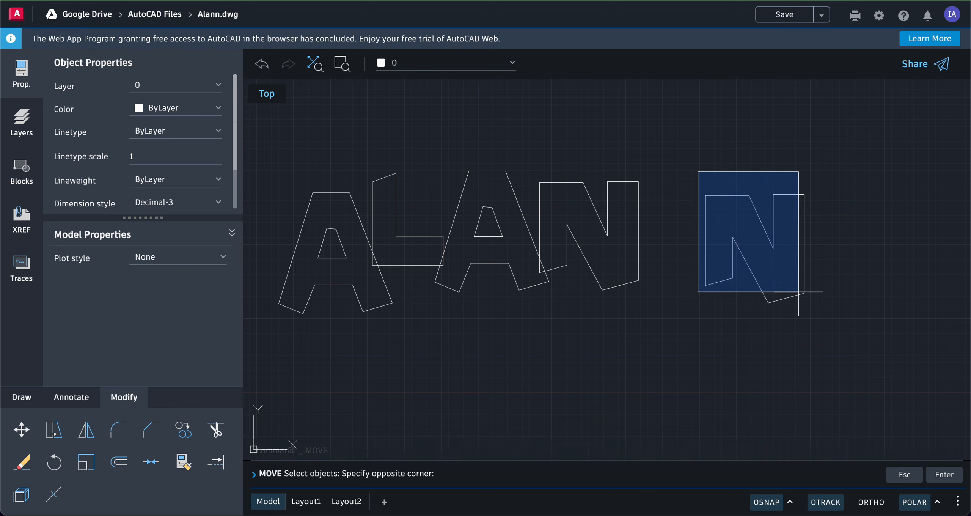
click(827, 325)
key(Return)
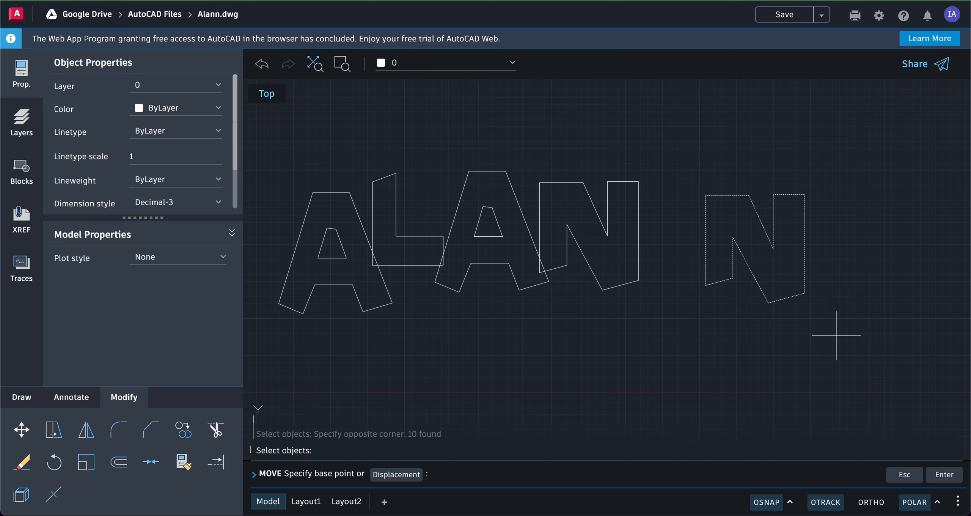
click(836, 335)
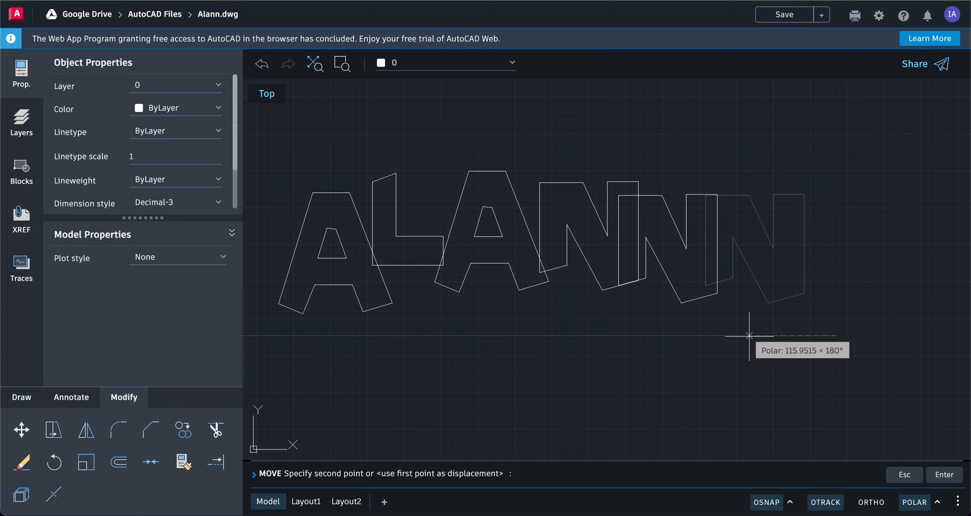
click(808, 329)
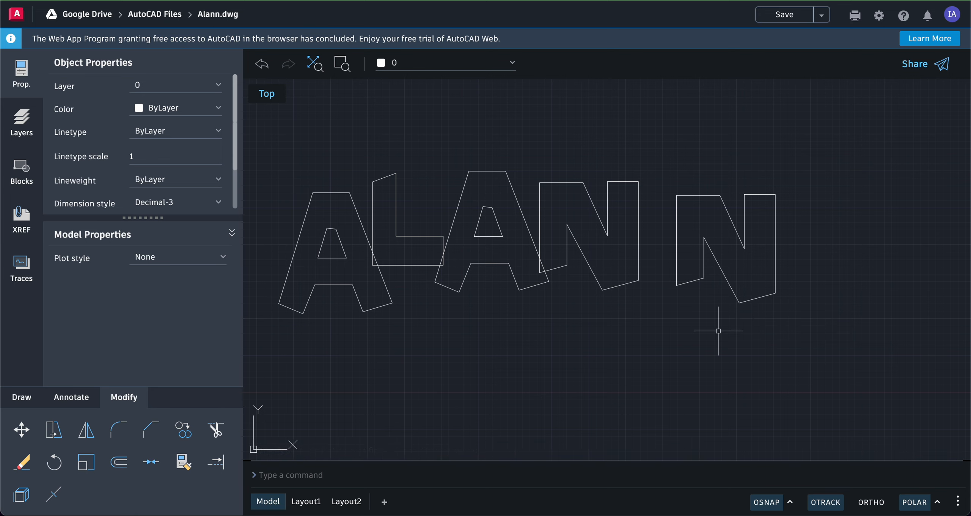
- Rotate the last N slightly clockwise about a base point near its centre
click(46, 469)
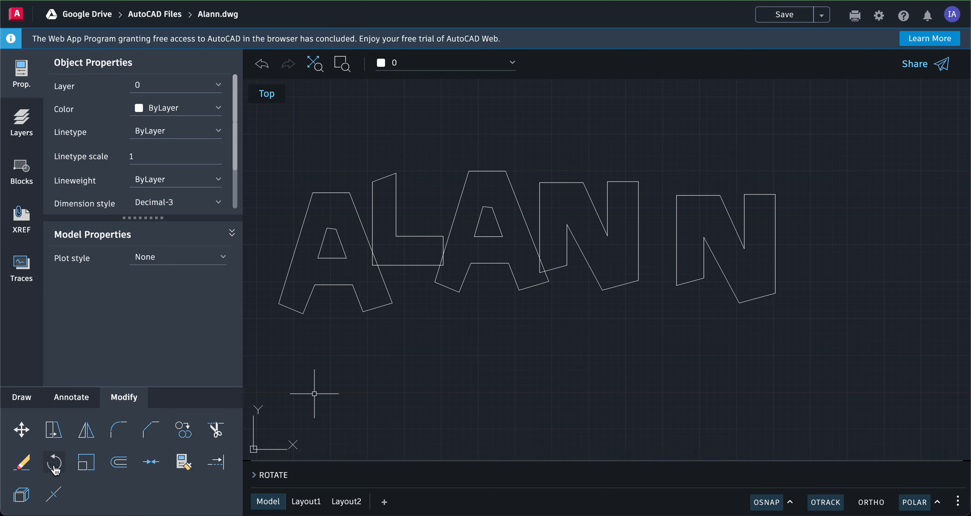
click(53, 466)
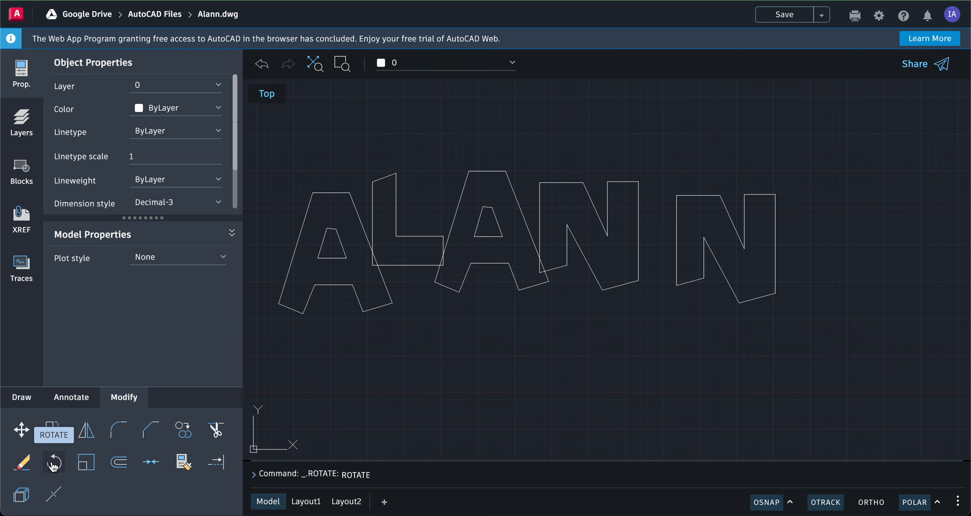
click(661, 173)
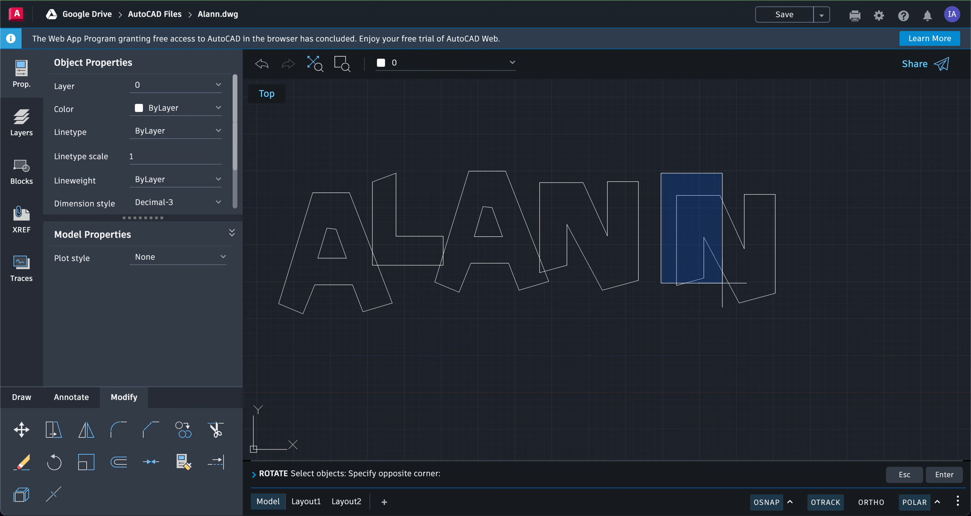
click(792, 320)
key(Return)
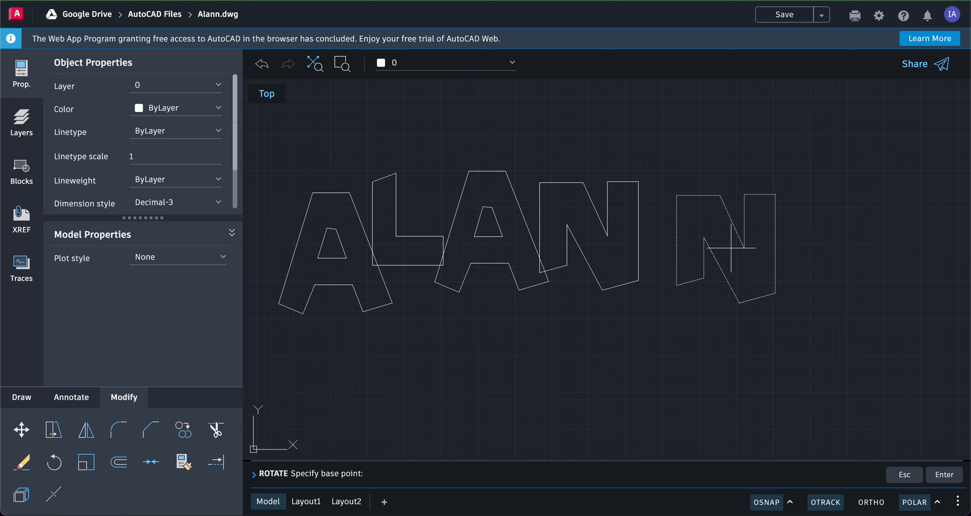
click(729, 247)
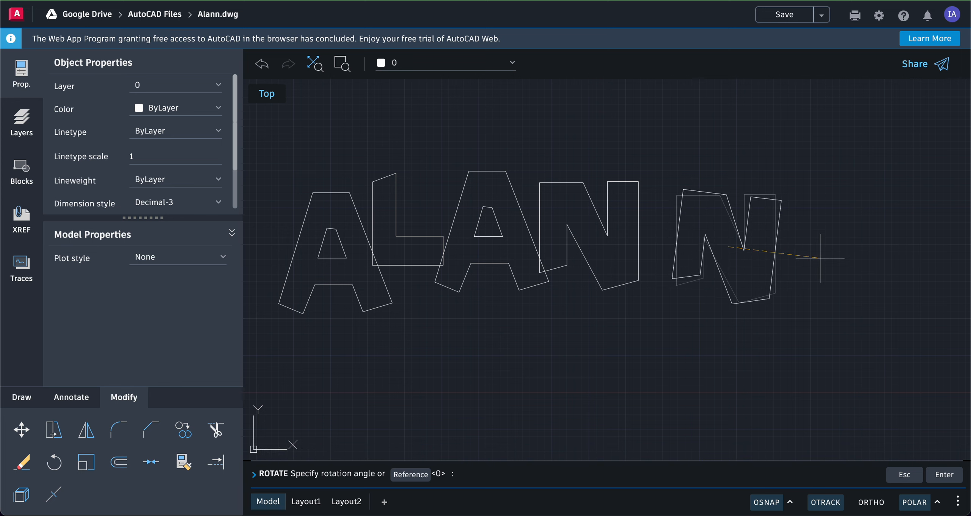
click(819, 261)
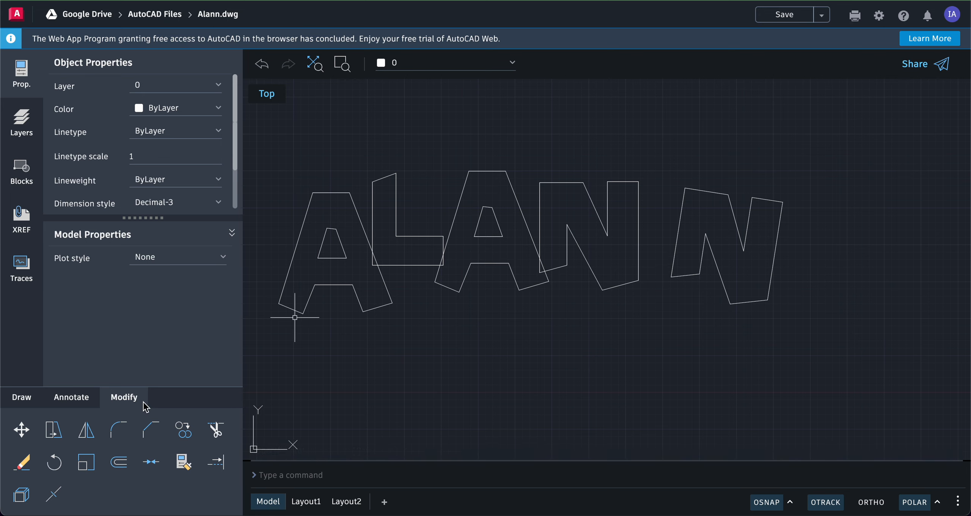
- Move the tilted last N up and to the left so its lower corner overlaps the right edge of the first N
click(22, 430)
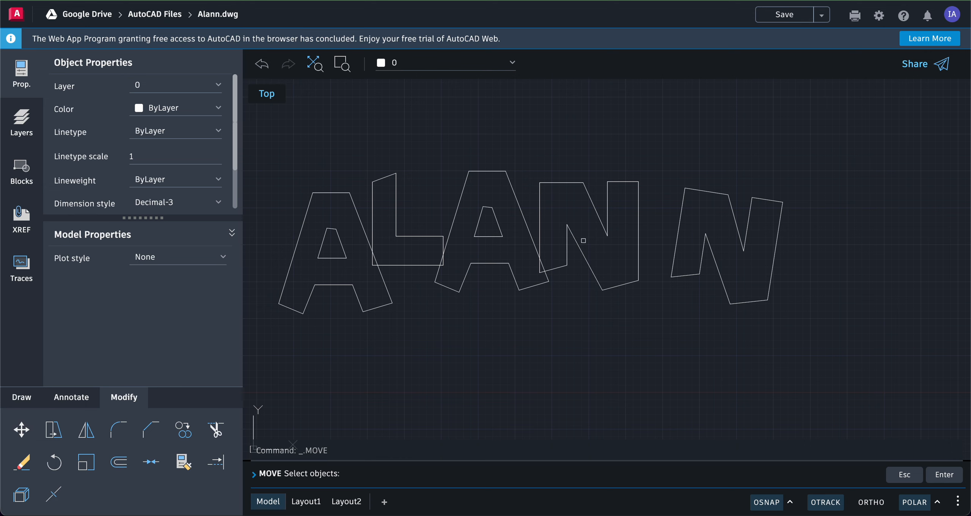
click(667, 162)
click(806, 324)
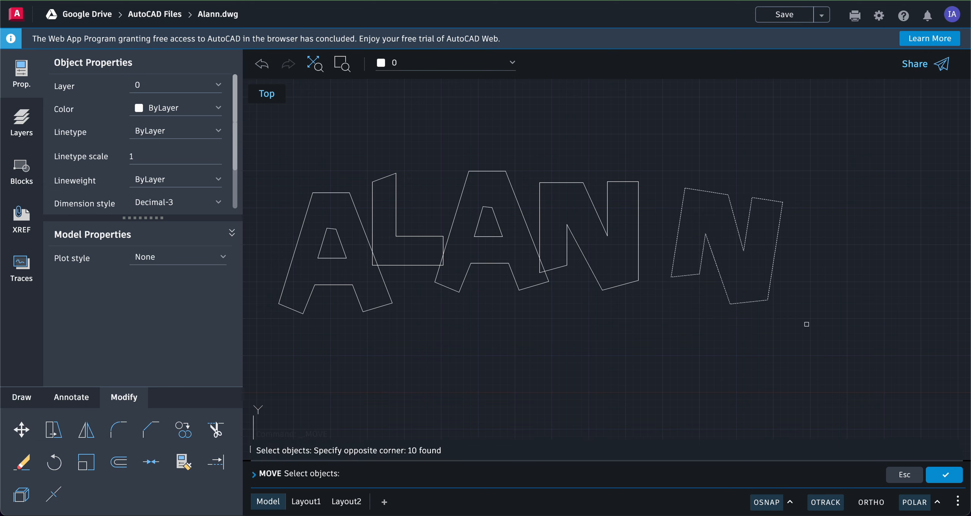
key(Return)
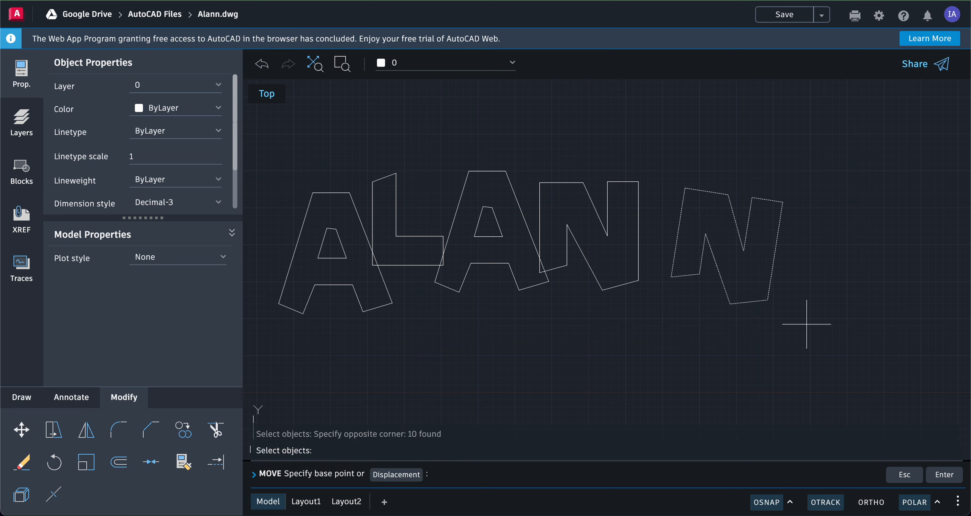
click(843, 177)
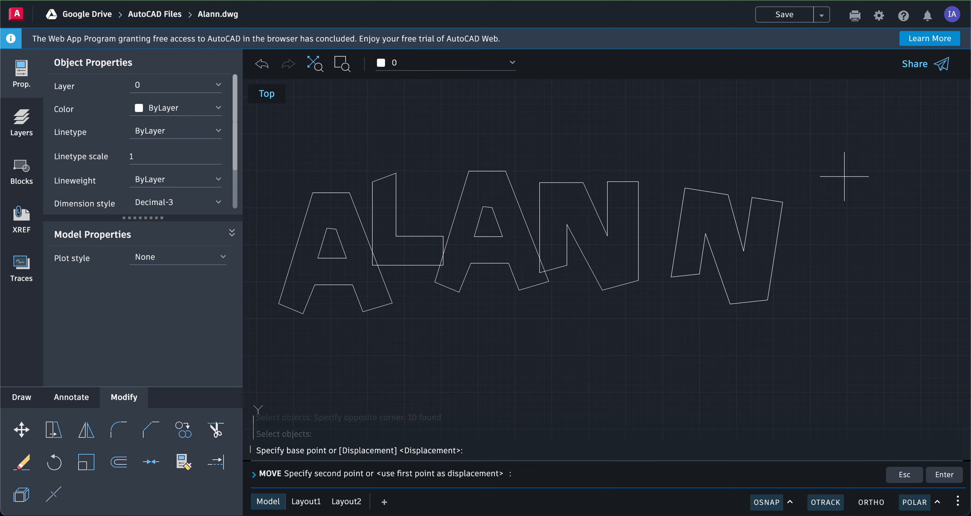
click(810, 165)
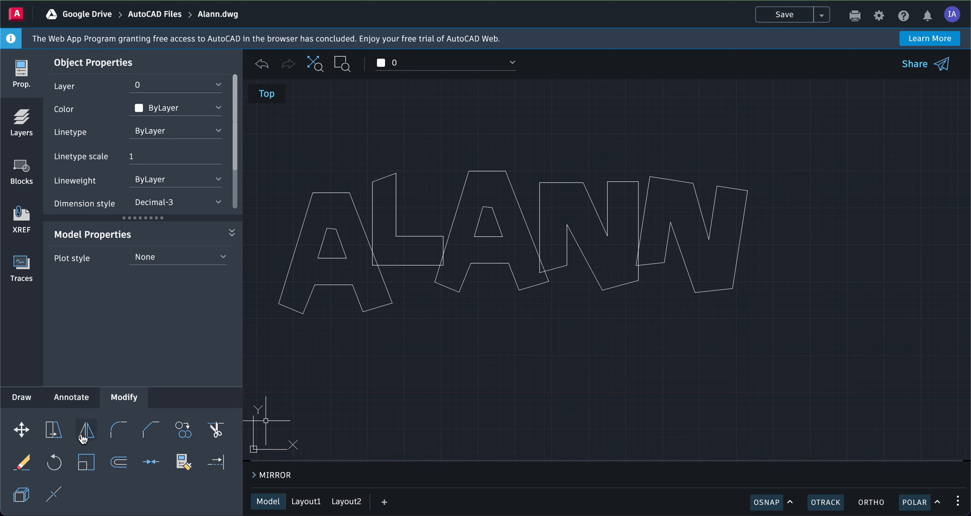
- Move only the tilted last N about 12.8 units straight down, keeping its lower corner overlapping the right edge of the first N
click(21, 429)
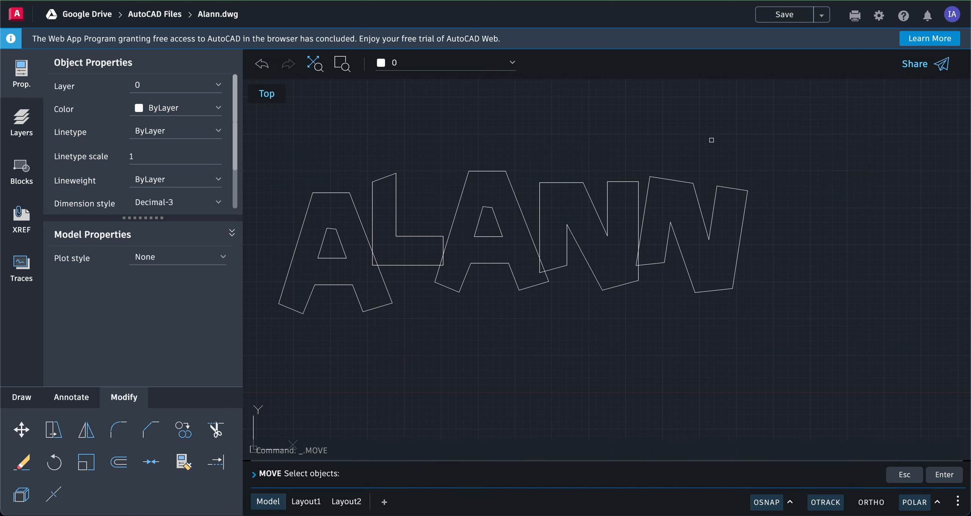
click(638, 152)
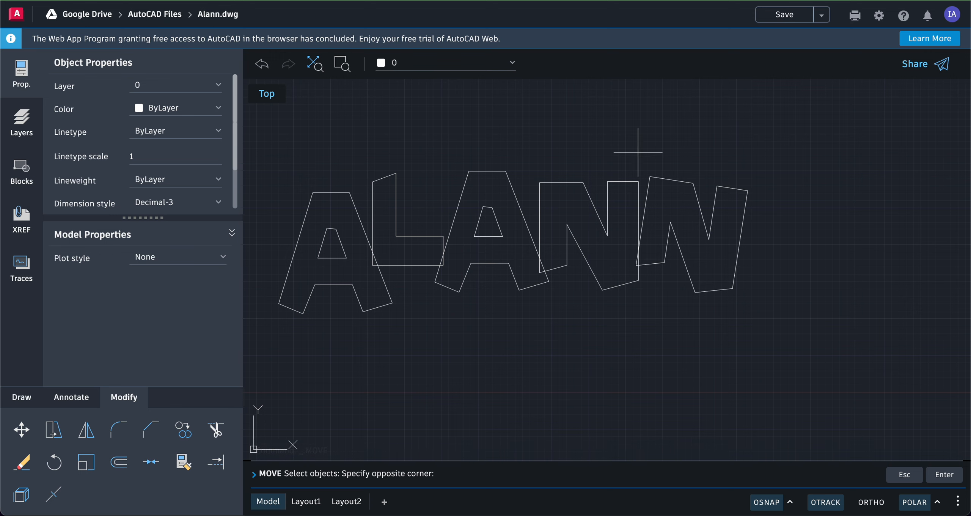
click(772, 321)
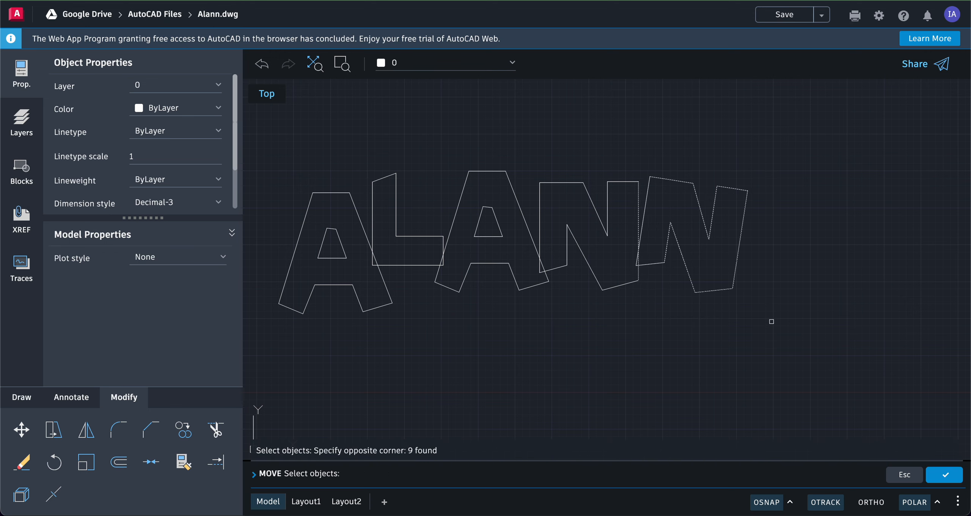
click(640, 199)
click(648, 200)
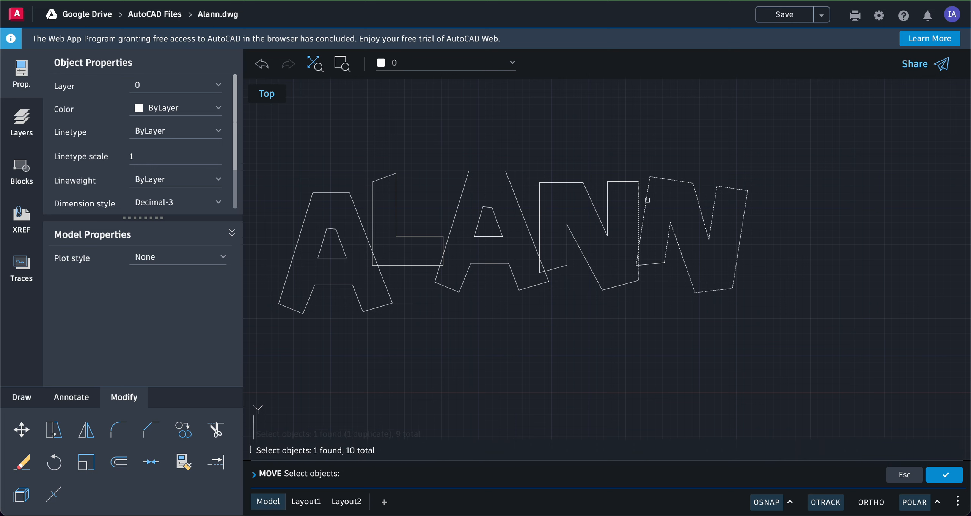
click(651, 261)
click(647, 266)
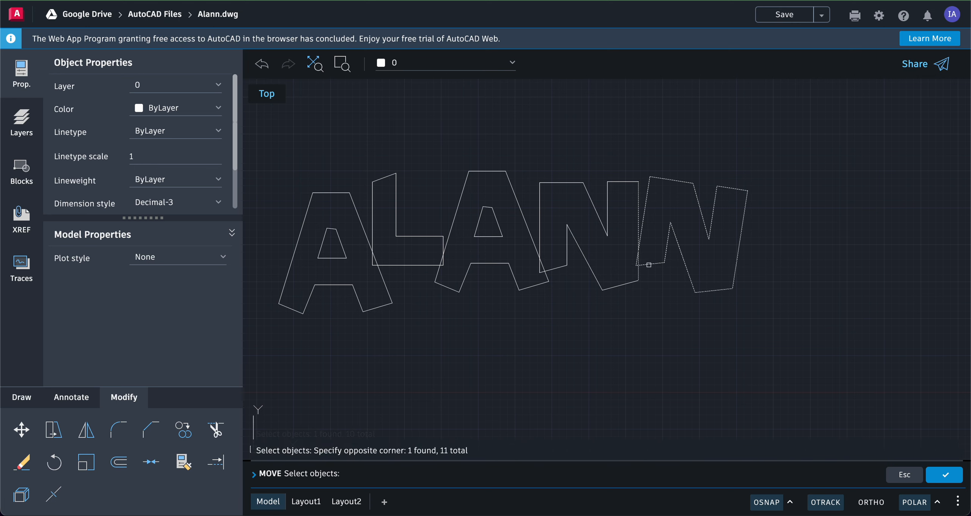
shift+click(638, 213)
key(Return)
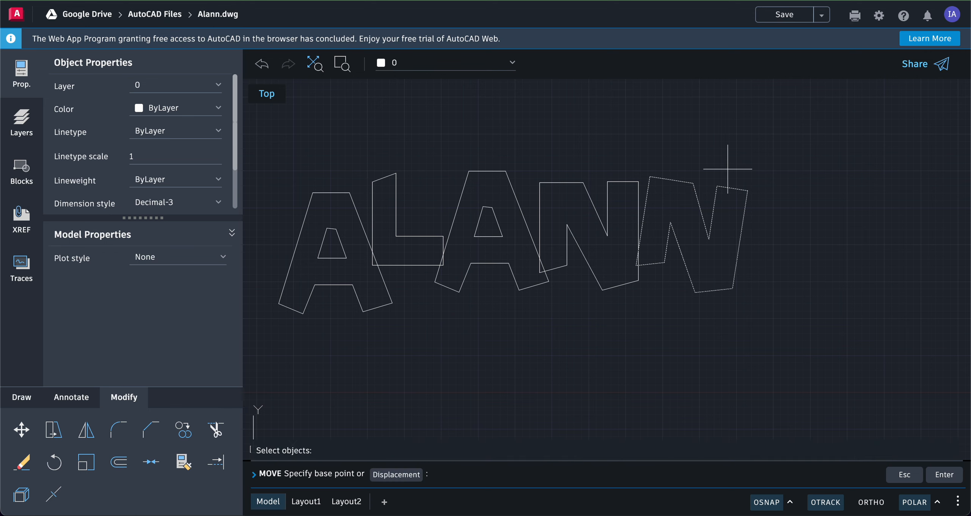
click(720, 148)
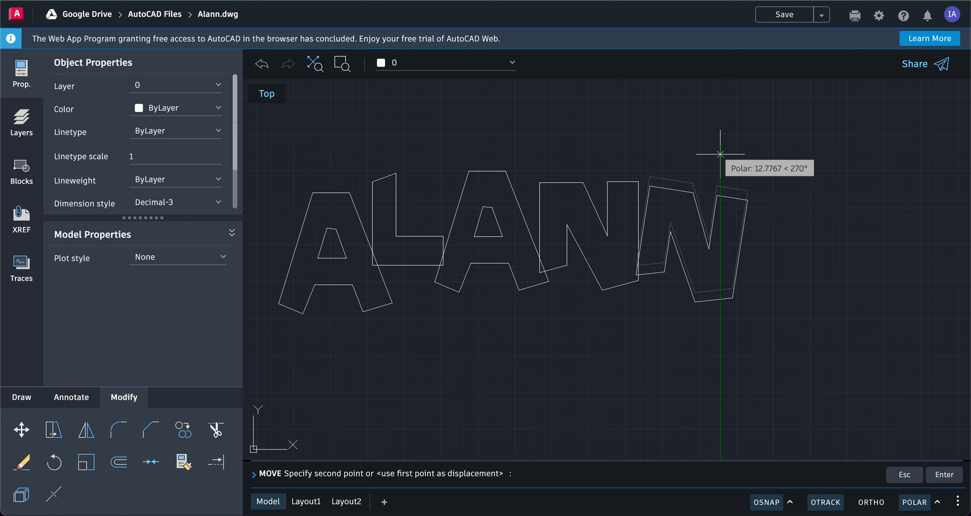
click(720, 154)
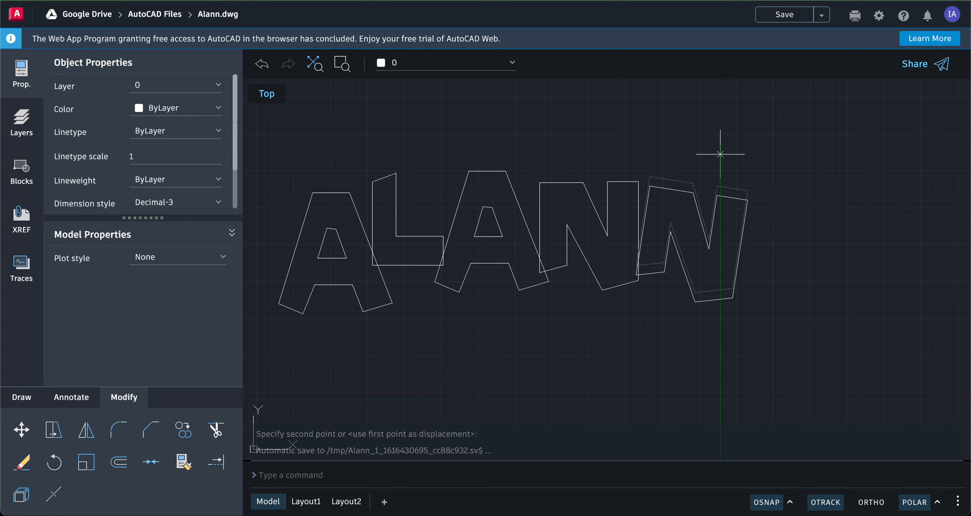